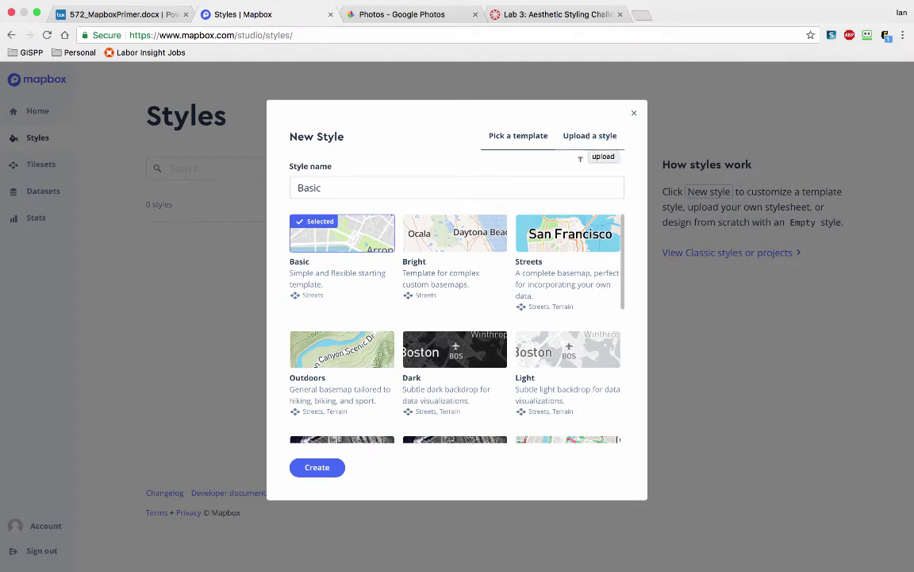
Enter Bemidji as the name of the new style
scroll(547, 348, "down", 5)
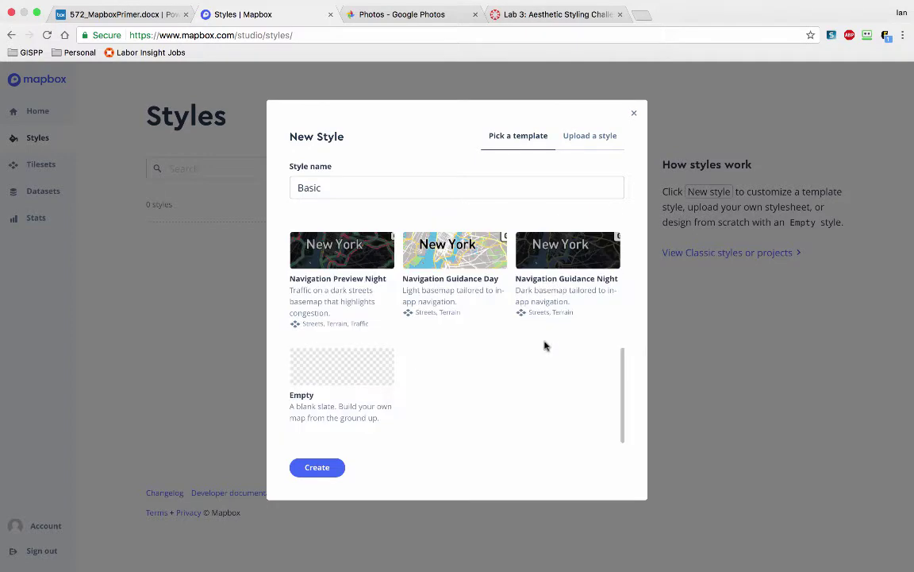
left_click(369, 186)
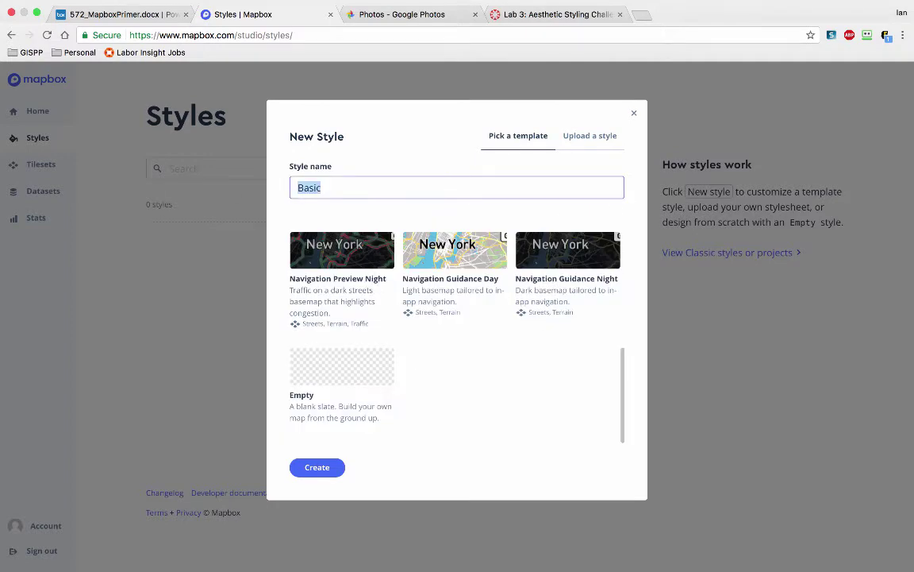
type("Bemidji")
Browse the style templates and select the Empty template as the starting point for the new style
scroll(363, 349, "up", 5)
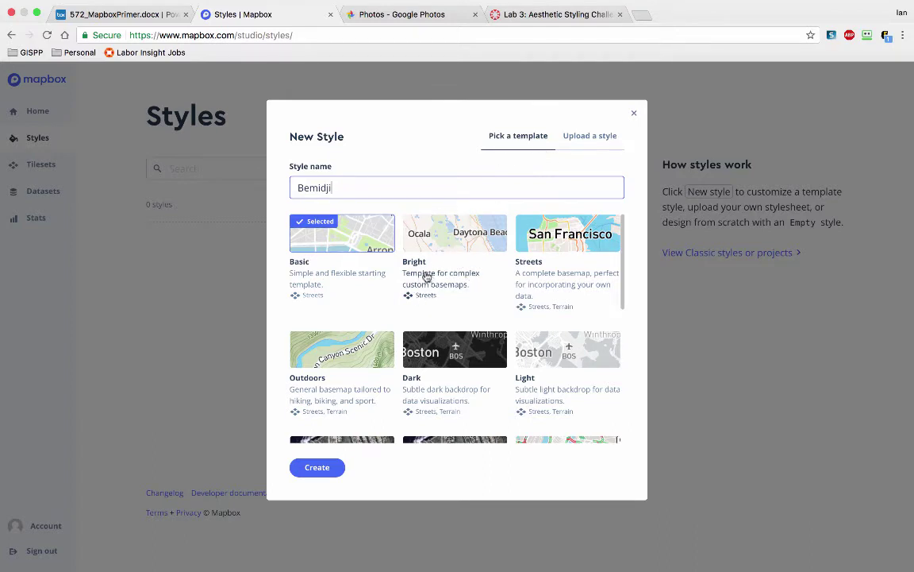
scroll(418, 312, "down", 5)
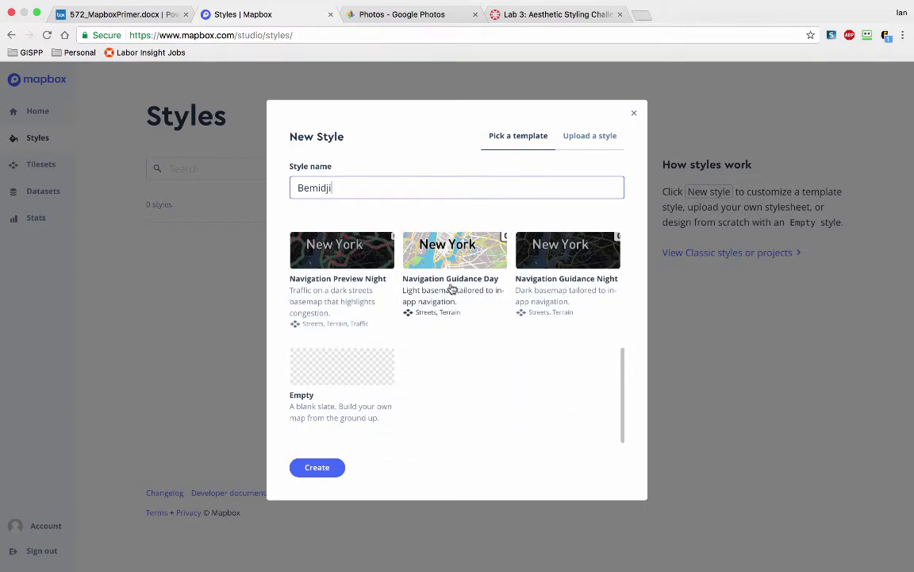
scroll(450, 289, "up", 2)
scroll(450, 288, "up", 5)
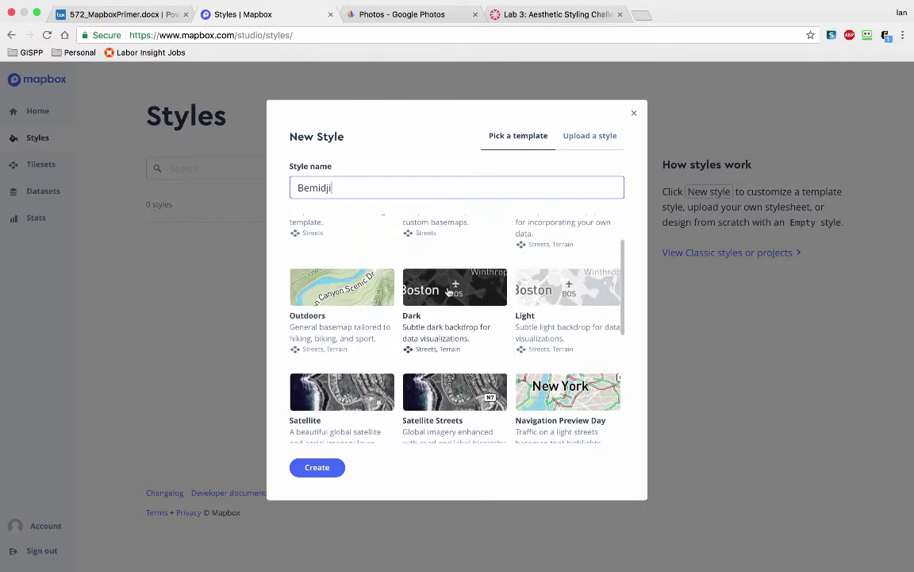
scroll(449, 293, "up", 2)
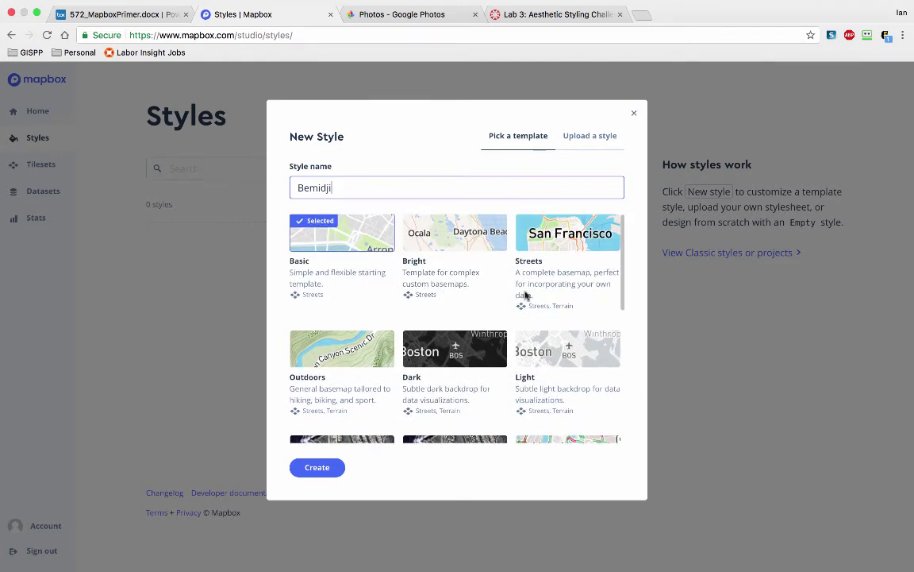
scroll(418, 310, "down", 2)
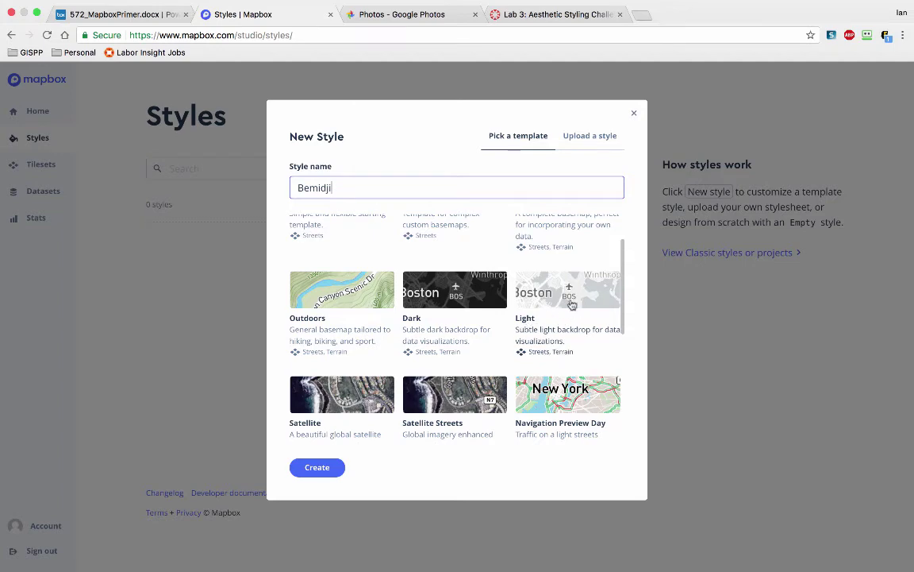
scroll(485, 326, "up", 2)
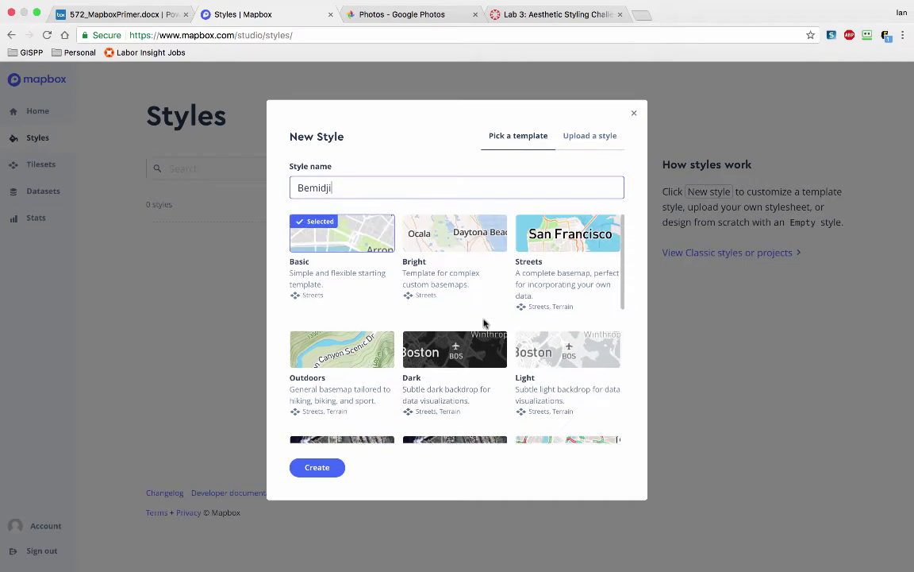
scroll(382, 365, "down", 10)
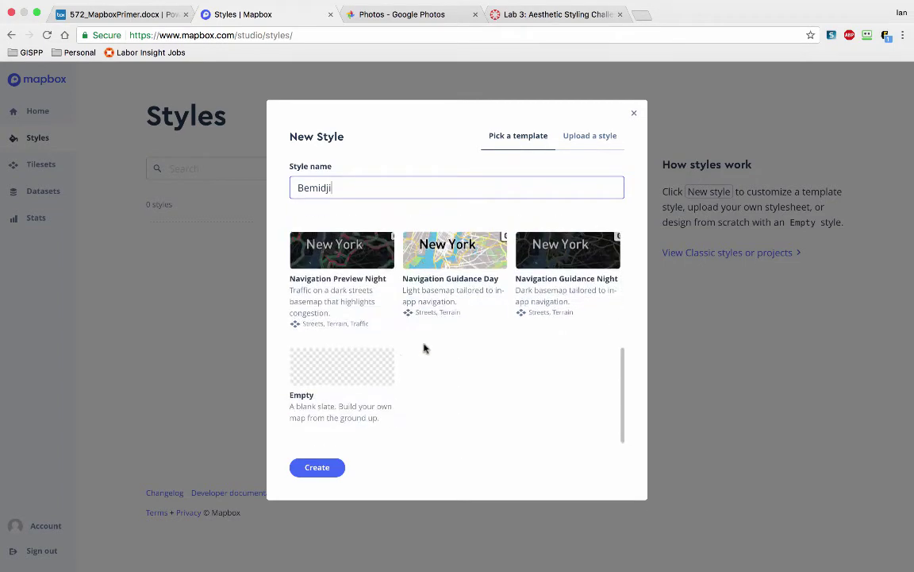
left_click(362, 373)
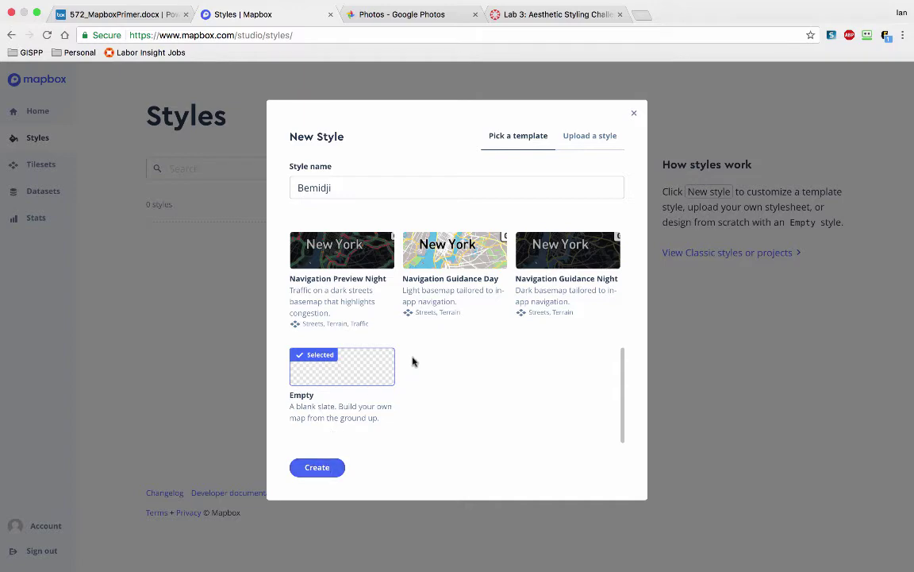
Look over the available templates once more and check the option for uploading a style file
scroll(412, 362, "up", 10)
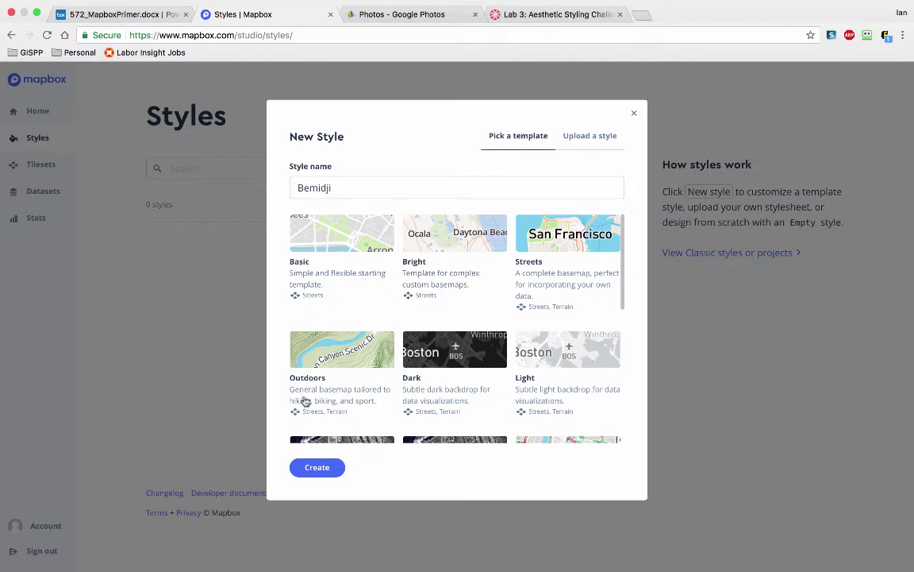
scroll(414, 390, "down", 10)
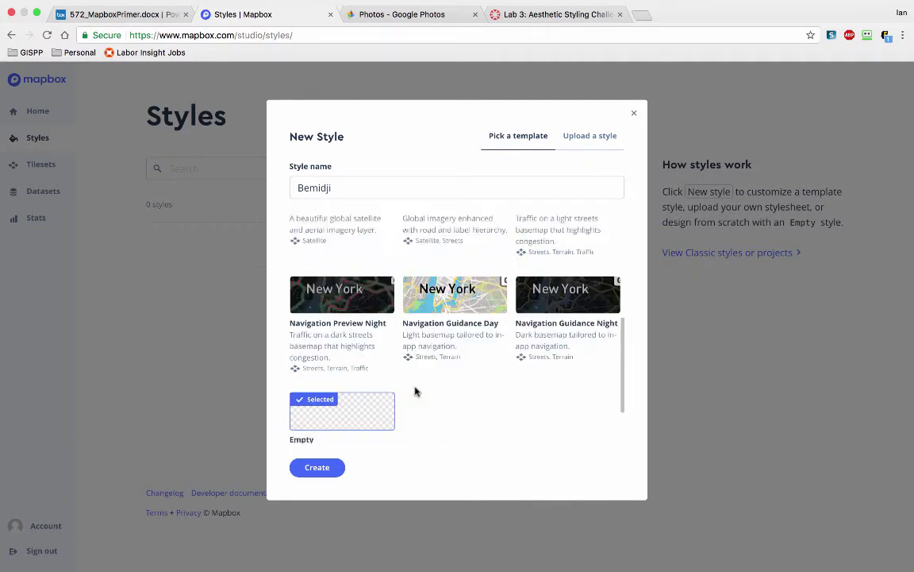
scroll(414, 390, "down", 1)
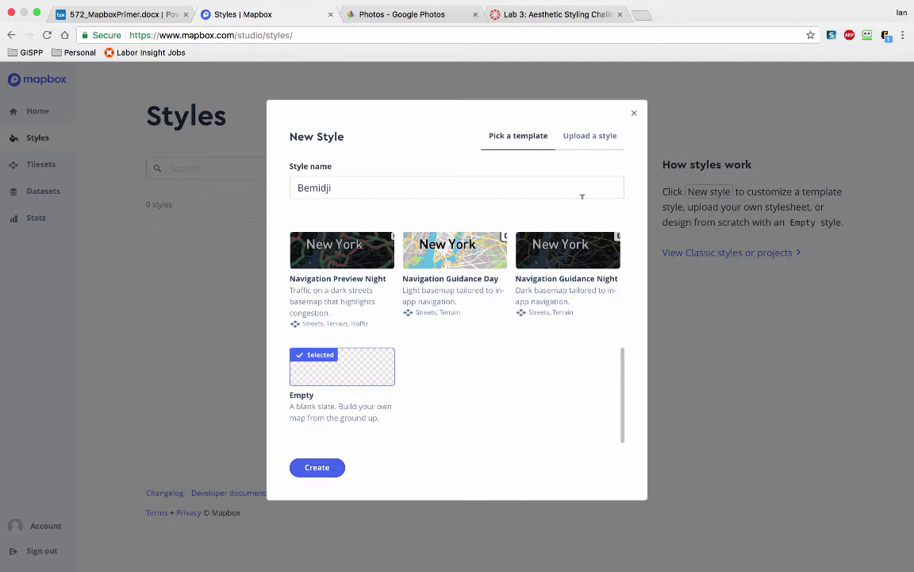
left_click(598, 143)
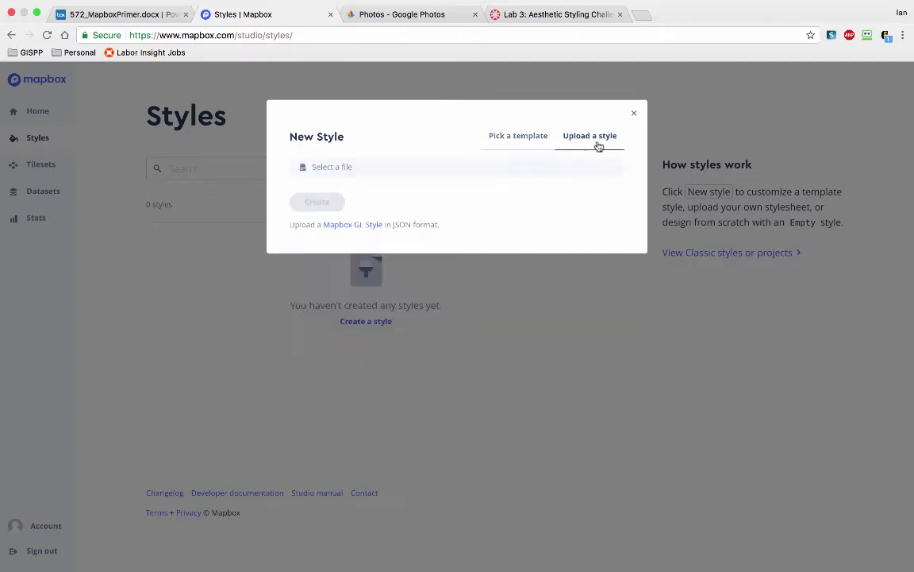
left_click(519, 144)
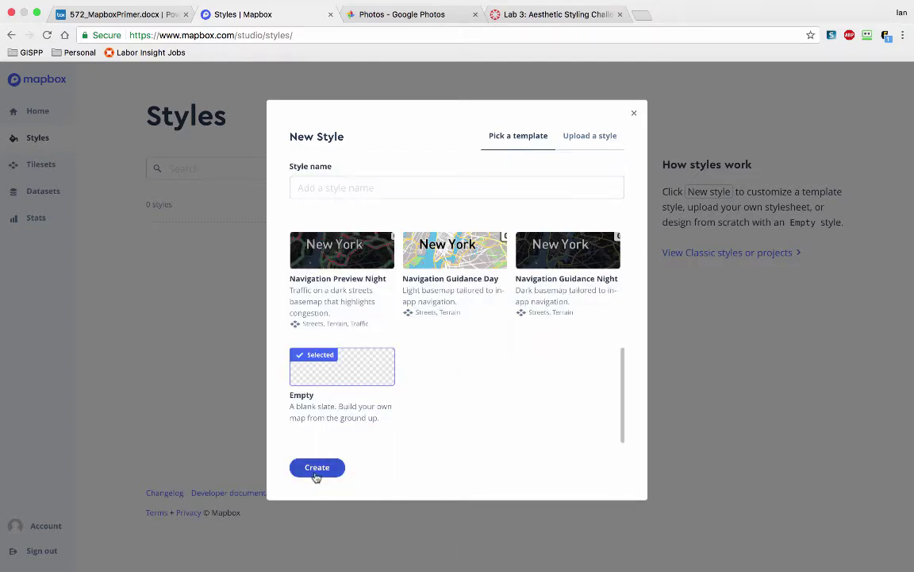
Name the new style Bemidji and create it from the Empty template
left_click(357, 186)
type("Bemidji")
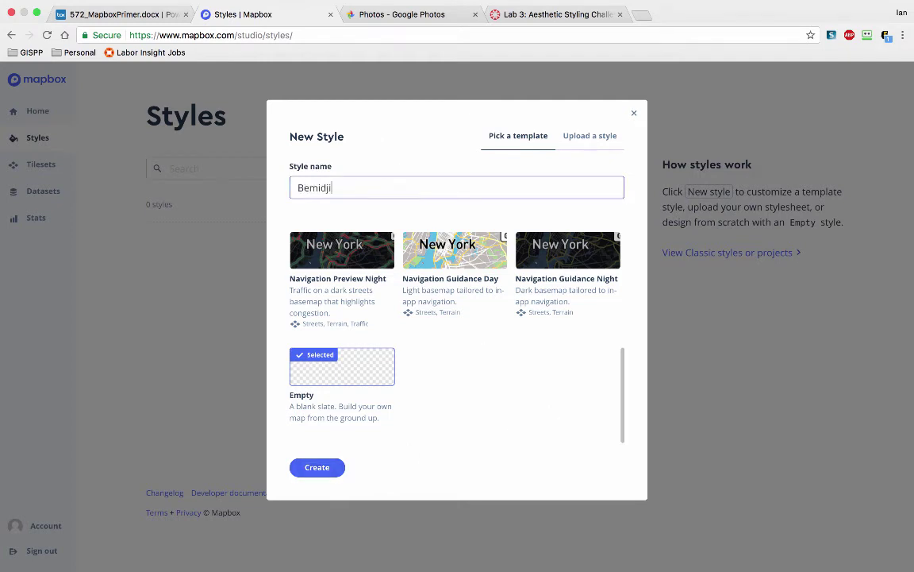
left_click(306, 468)
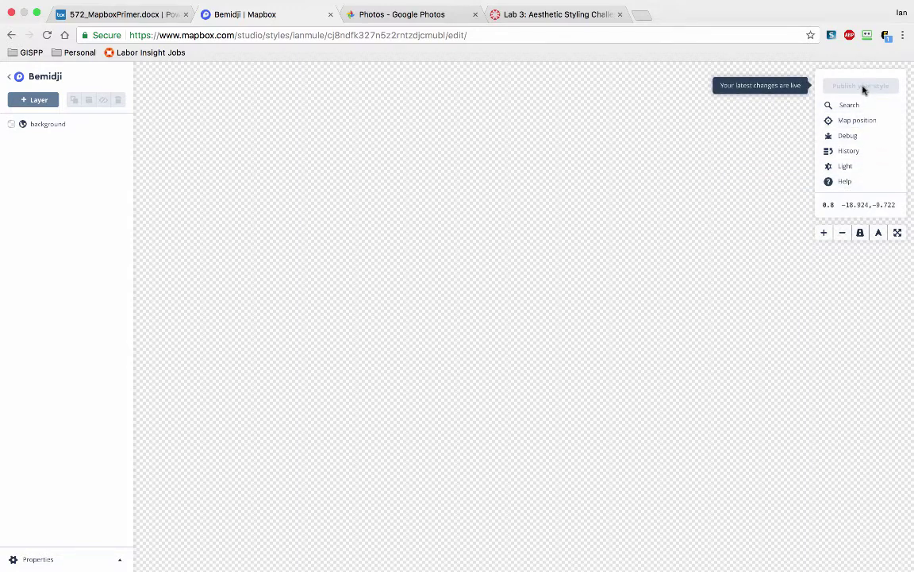
Add a second background layer to the Bemidji style
left_click(39, 100)
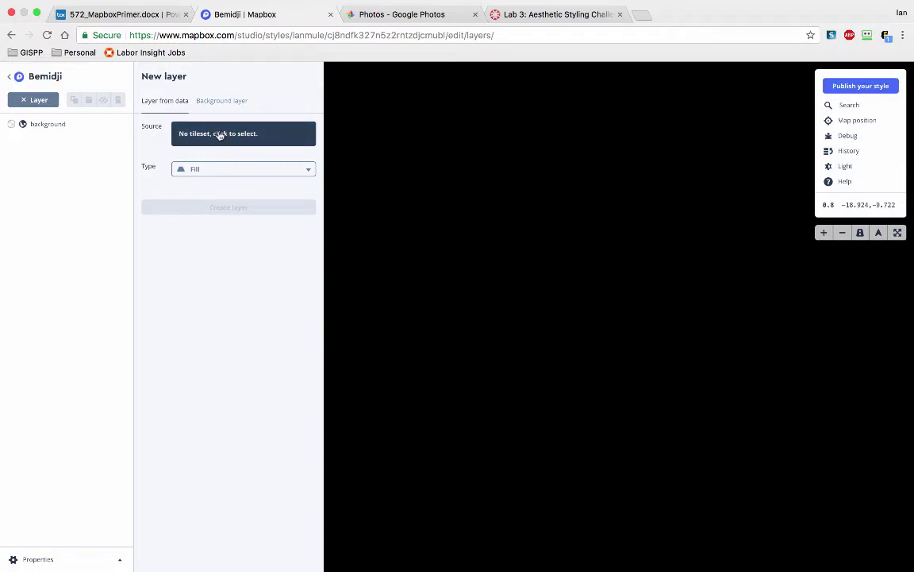
left_click(217, 104)
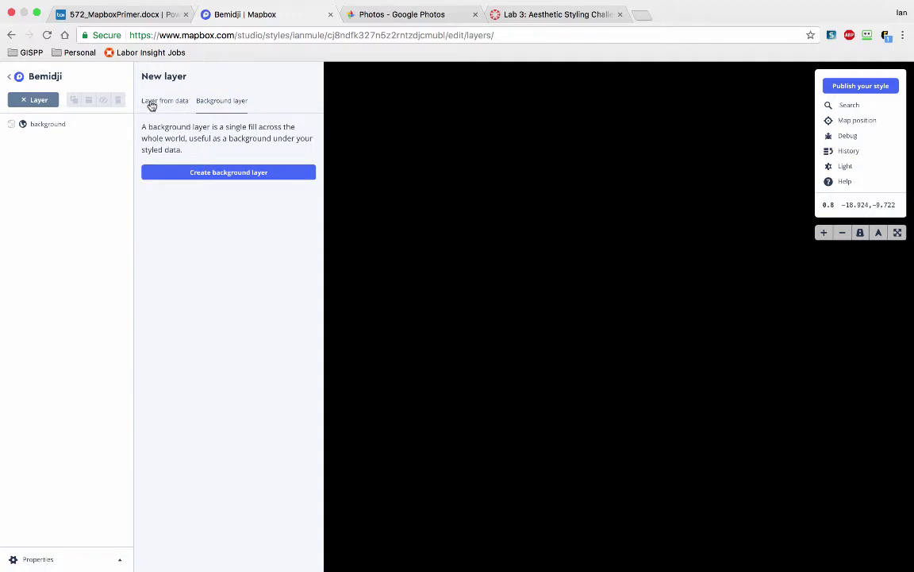
left_click(224, 174)
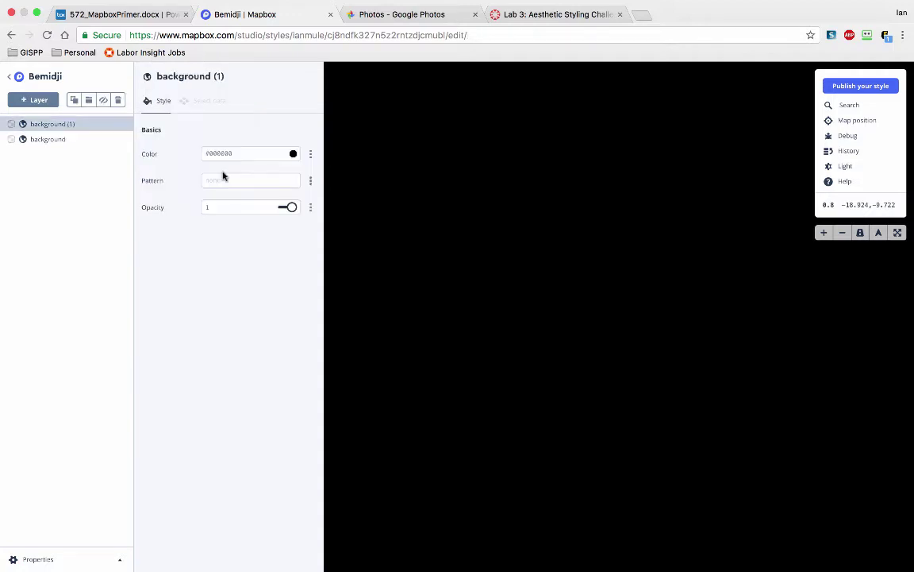
Set the new background layer's color to light grey, hsl(0, 0%, 96%)
left_click(250, 153)
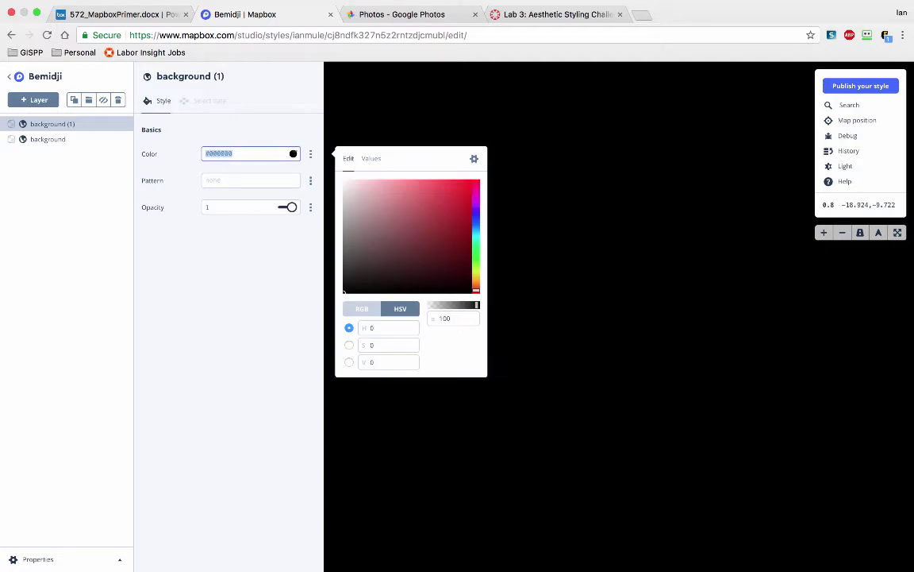
left_click_drag(373, 198, 315, 174)
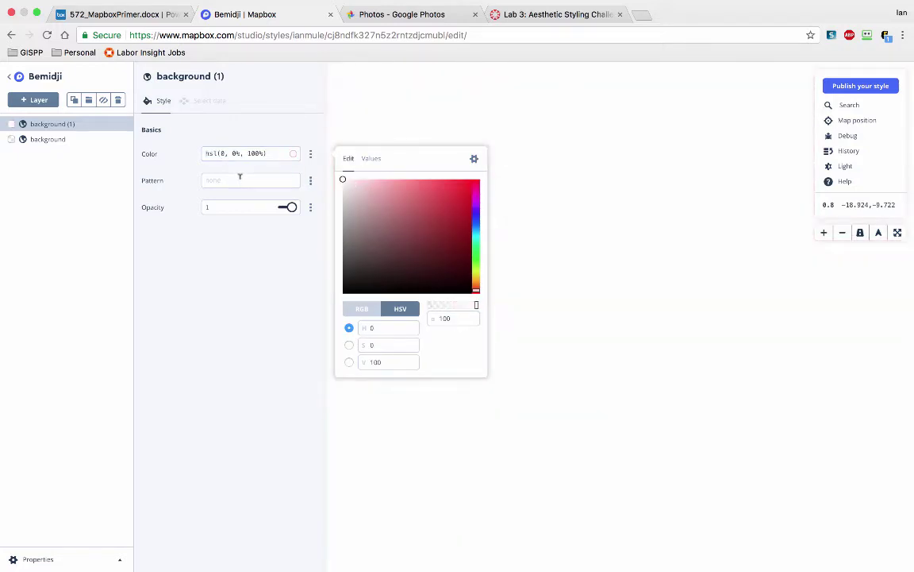
left_click(342, 185)
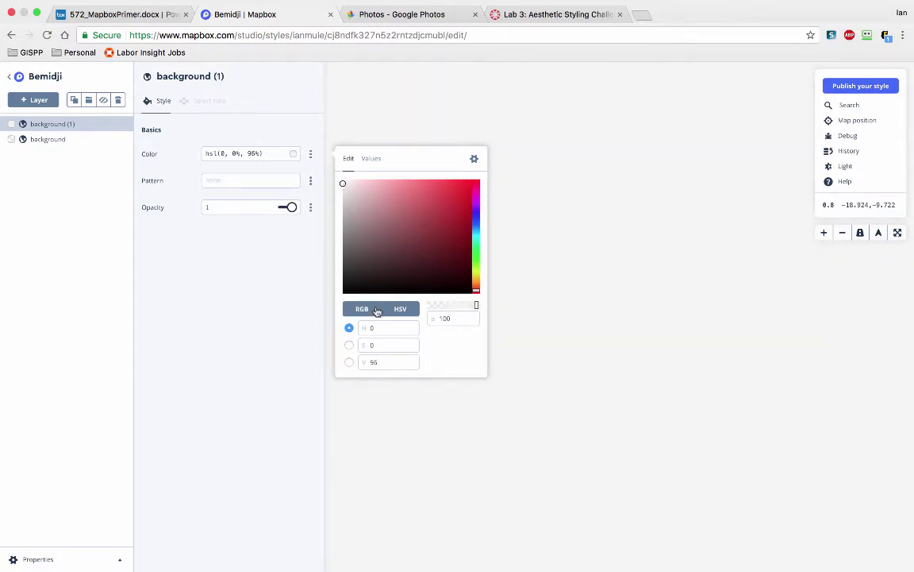
Examine the pattern image options of the new background layer, including its available values
left_click(219, 180)
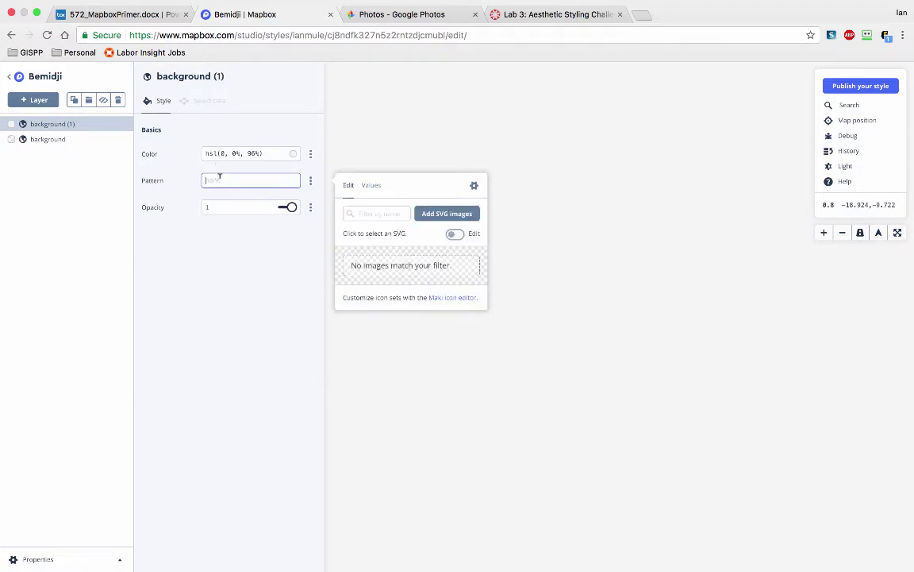
left_click(456, 235)
left_click(369, 188)
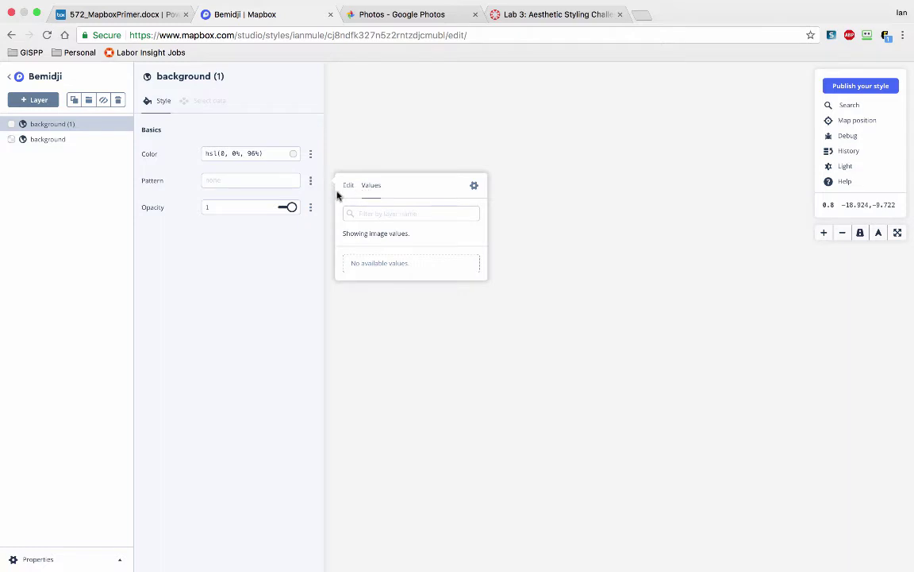
left_click(349, 186)
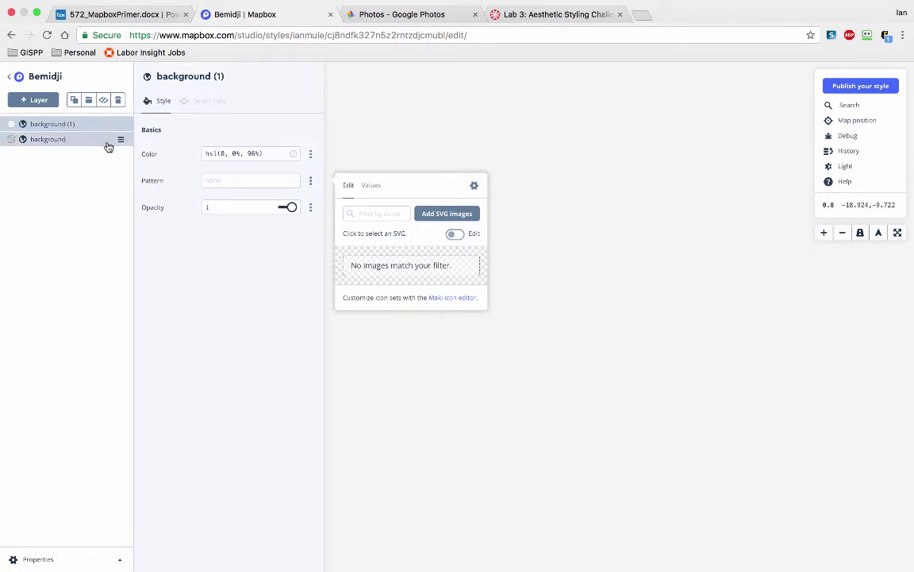
left_click(51, 169)
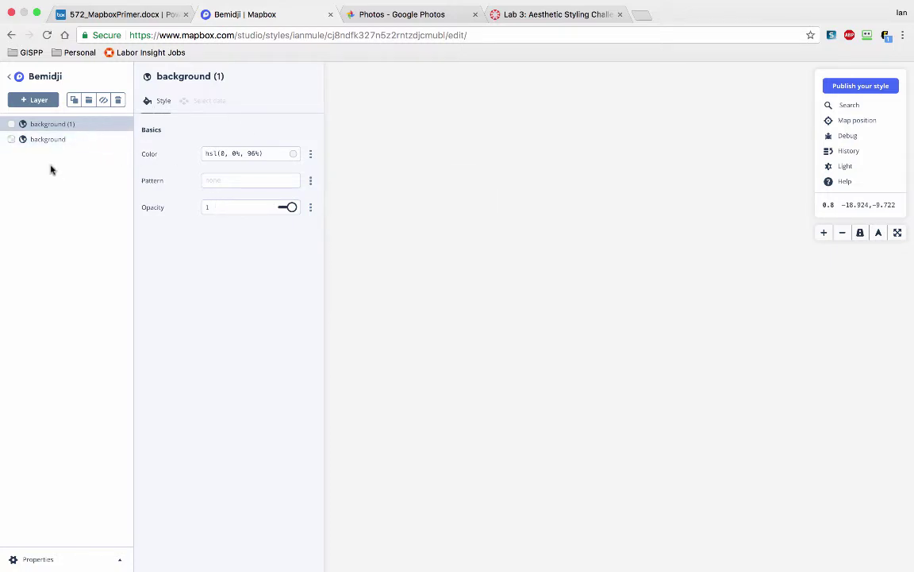
Compare the style settings of the original background layer and the added one
left_click(40, 125)
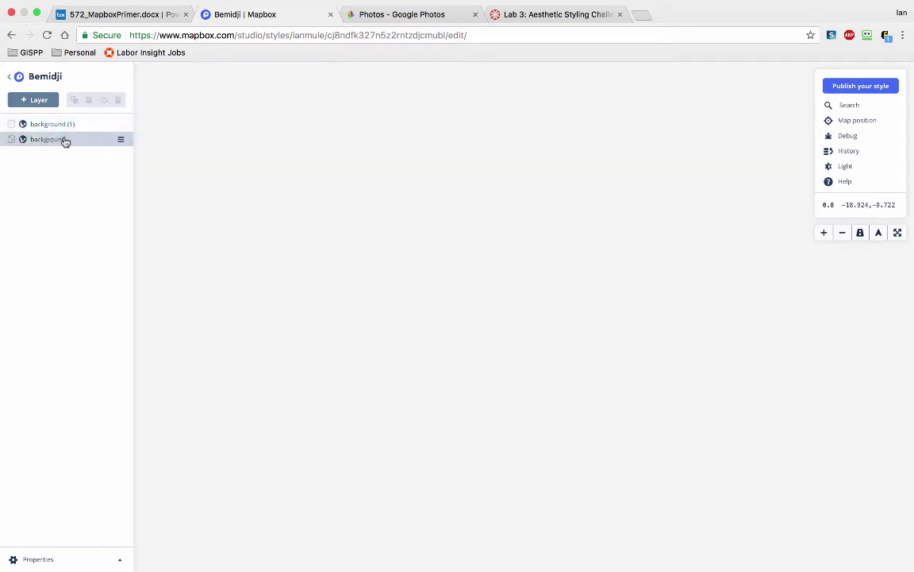
left_click(65, 141)
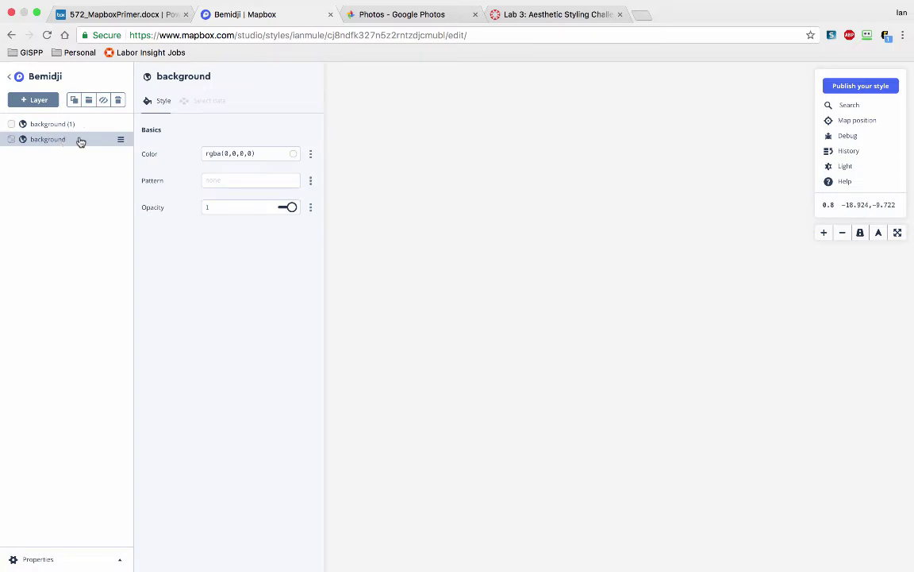
left_click(44, 125)
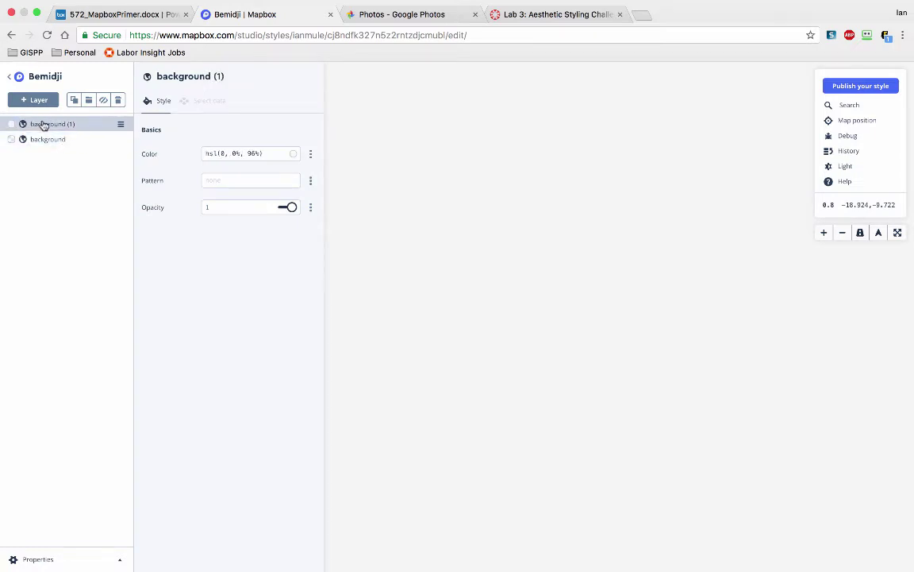
left_click(47, 139)
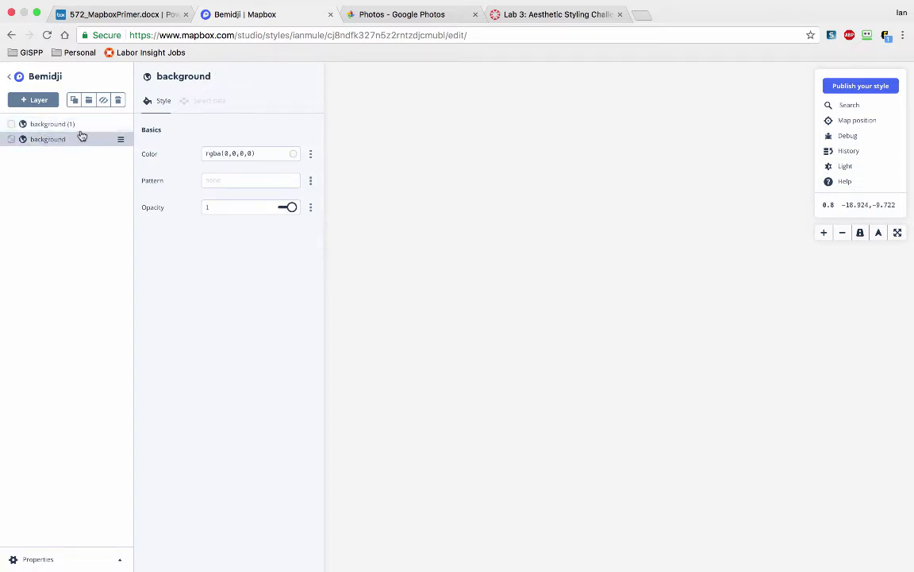
right_click(120, 140)
left_click(112, 147)
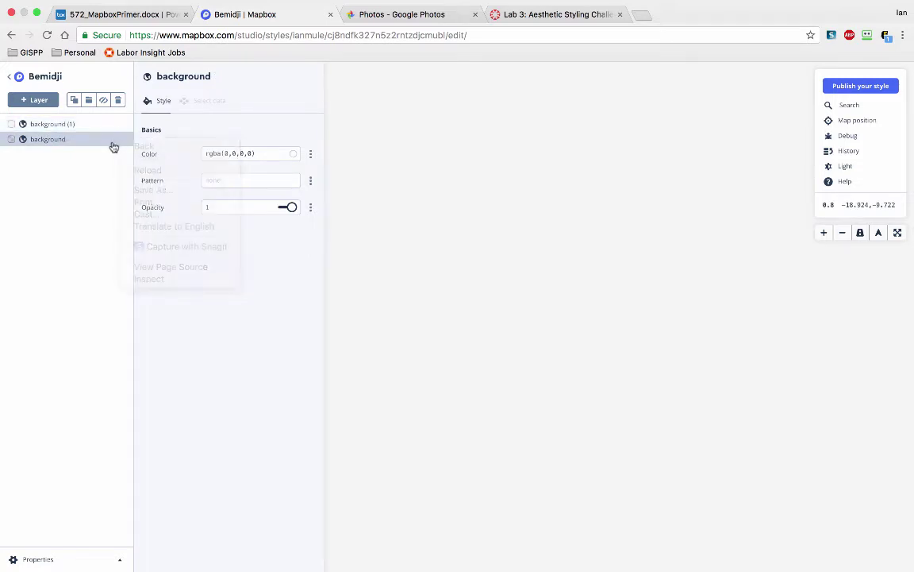
left_click(123, 141)
left_click(86, 142)
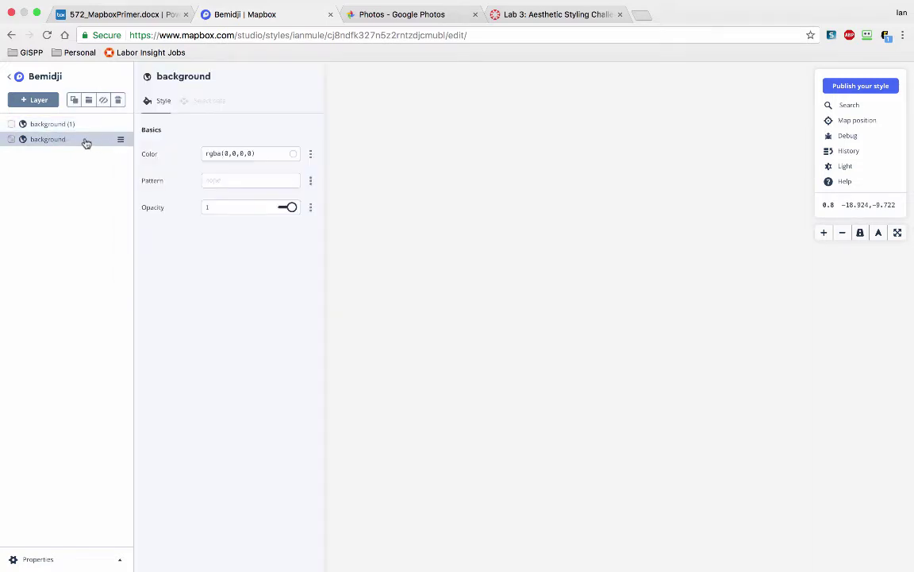
left_click(60, 126)
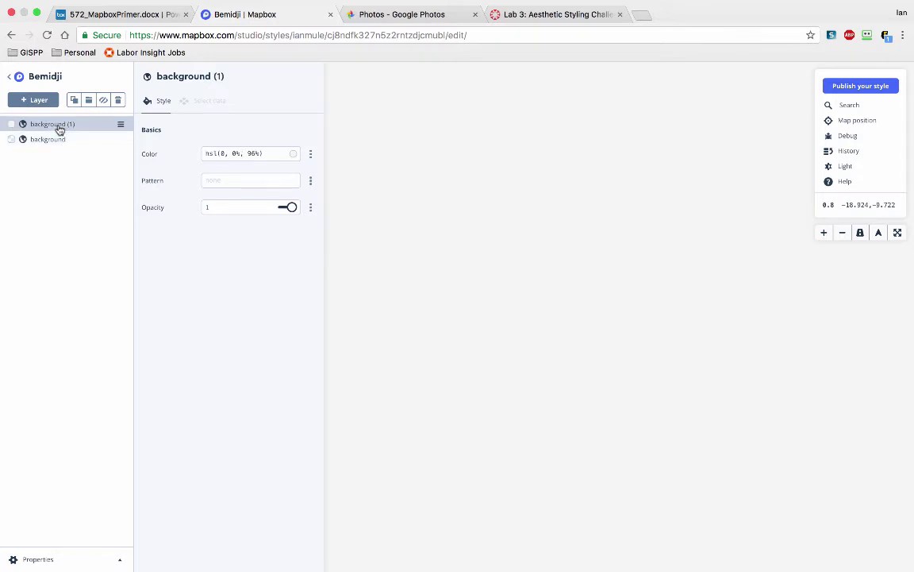
left_click(59, 125)
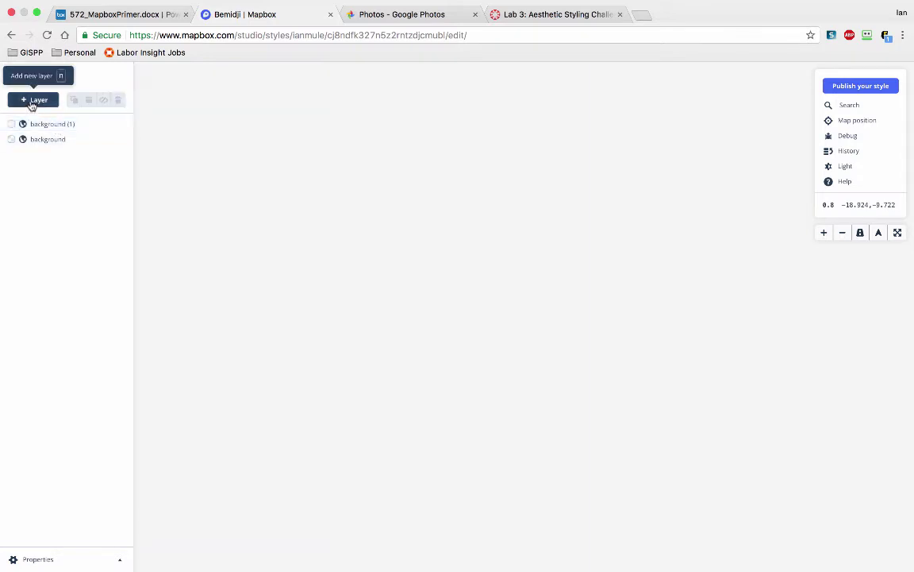
Start a new data layer using the water source from the Mapbox Streets v7 tileset
left_click(32, 101)
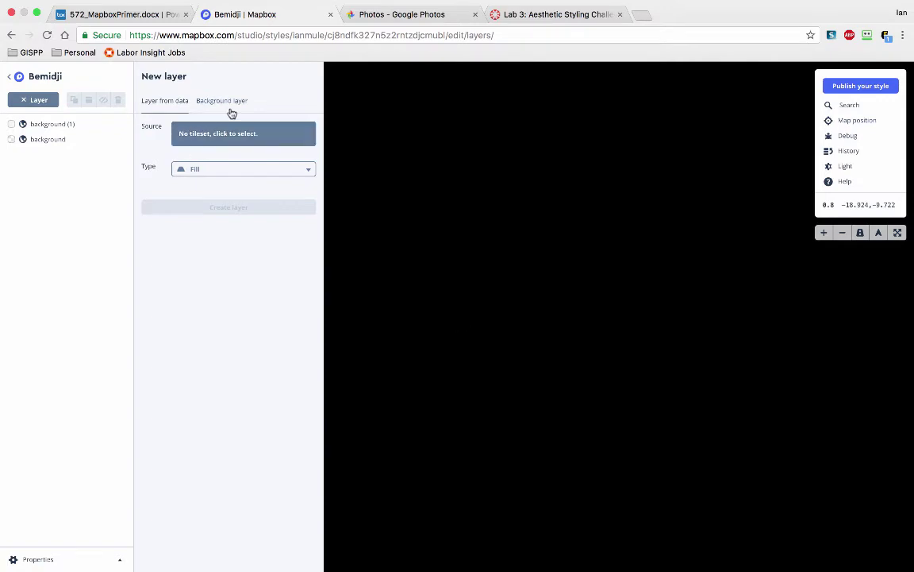
left_click(235, 134)
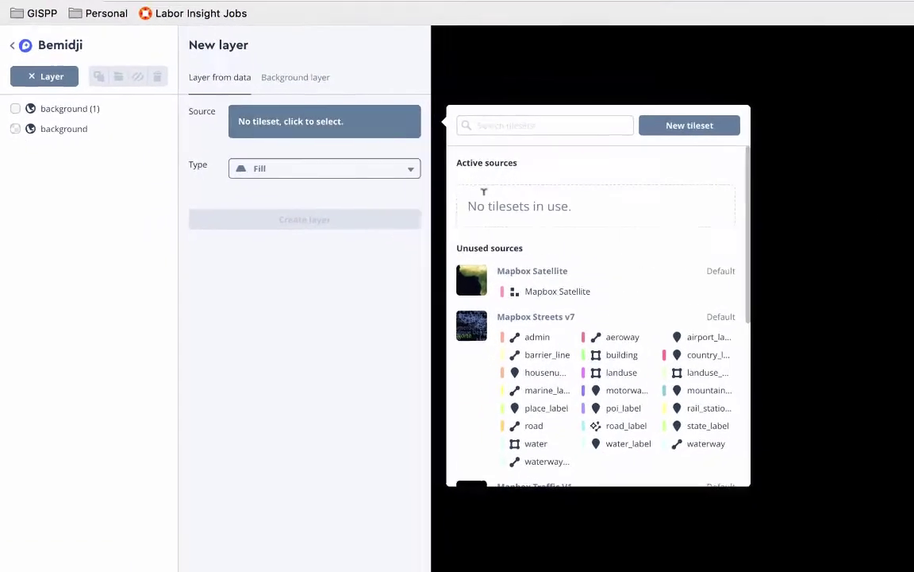
scroll(612, 350, "down", 7)
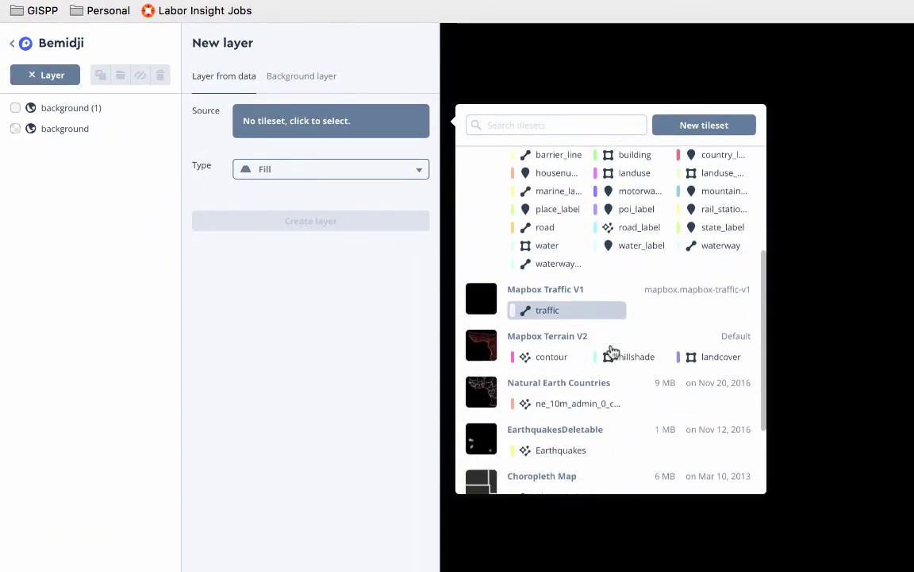
scroll(612, 349, "down", 2)
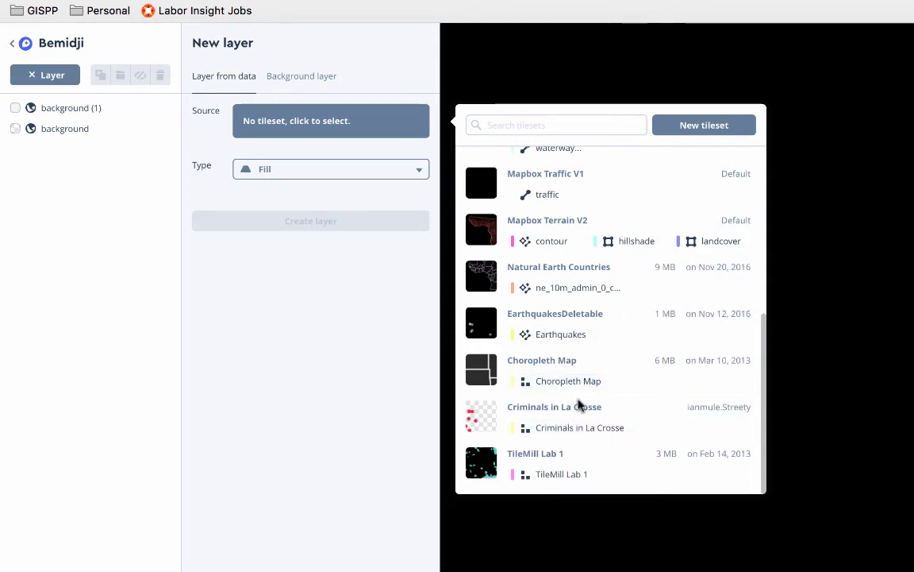
scroll(540, 333, "up", 5)
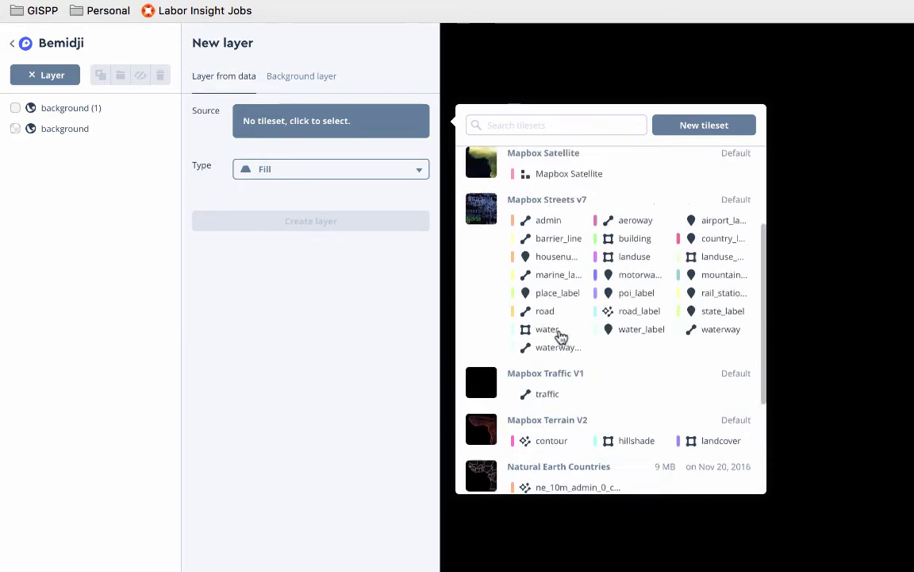
scroll(567, 317, "up", 3)
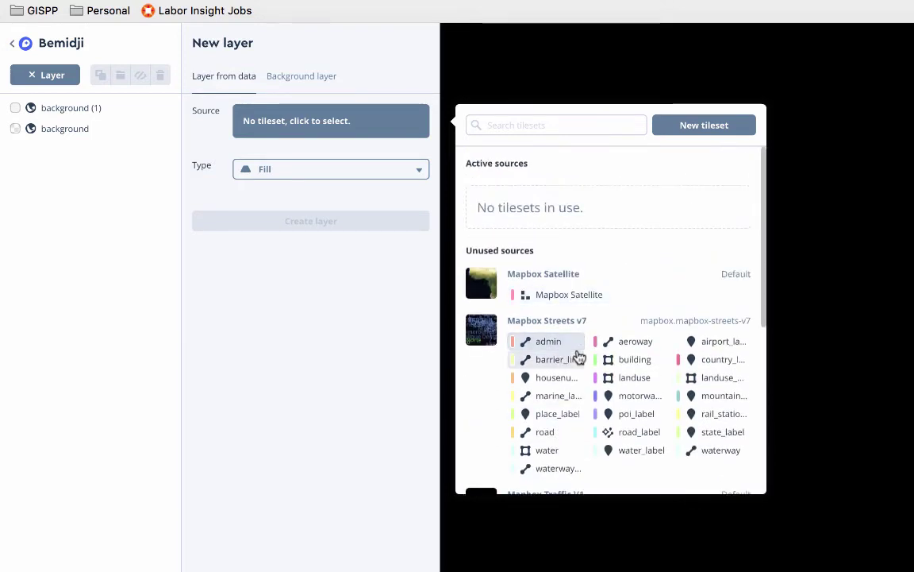
scroll(578, 357, "down", 3)
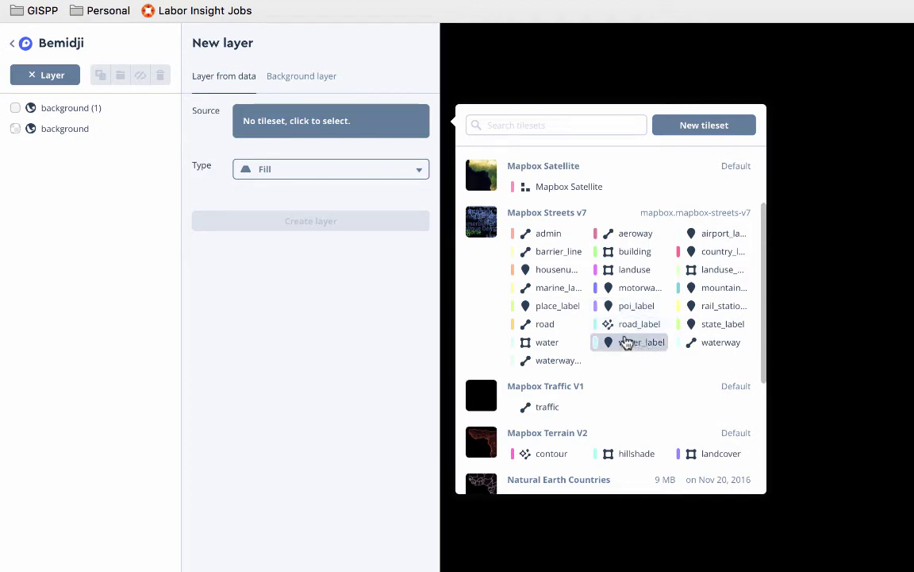
left_click(557, 344)
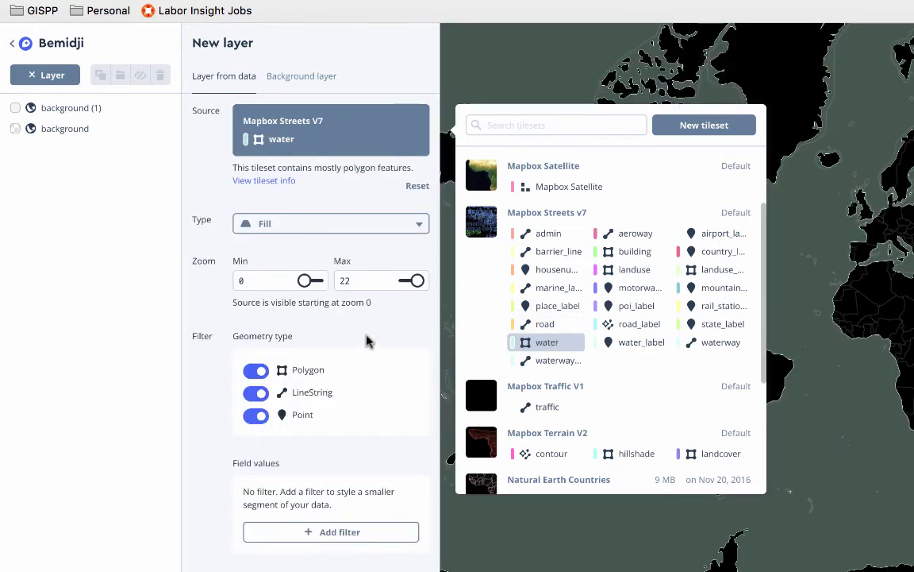
left_click(329, 303)
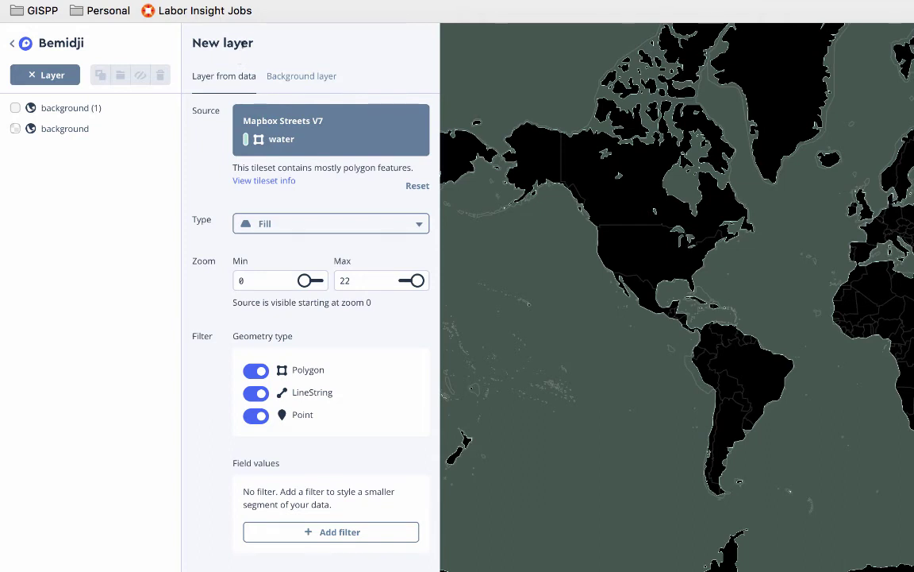
Preview the water data as fill extrusion, line, circle and symbol types, then return the type to Fill
left_click(295, 223)
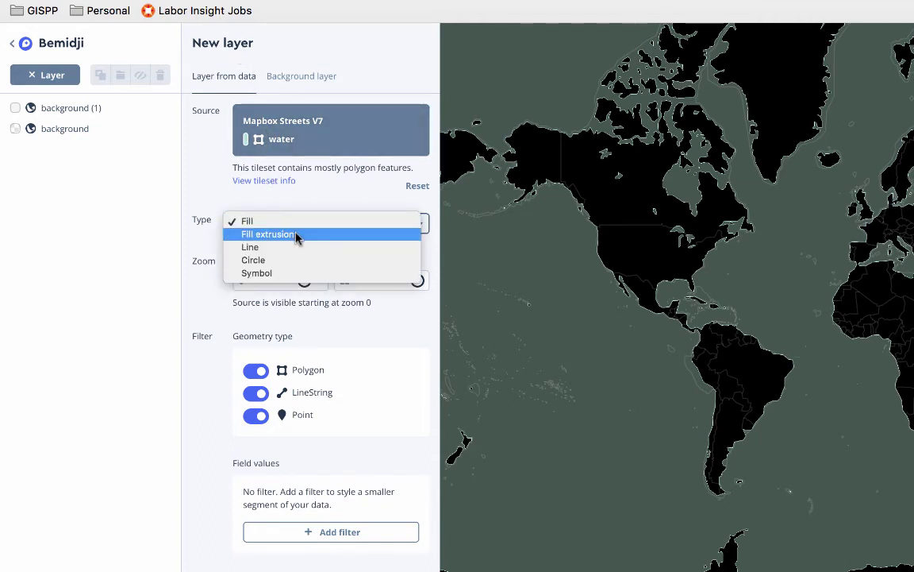
left_click(296, 234)
left_click(296, 225)
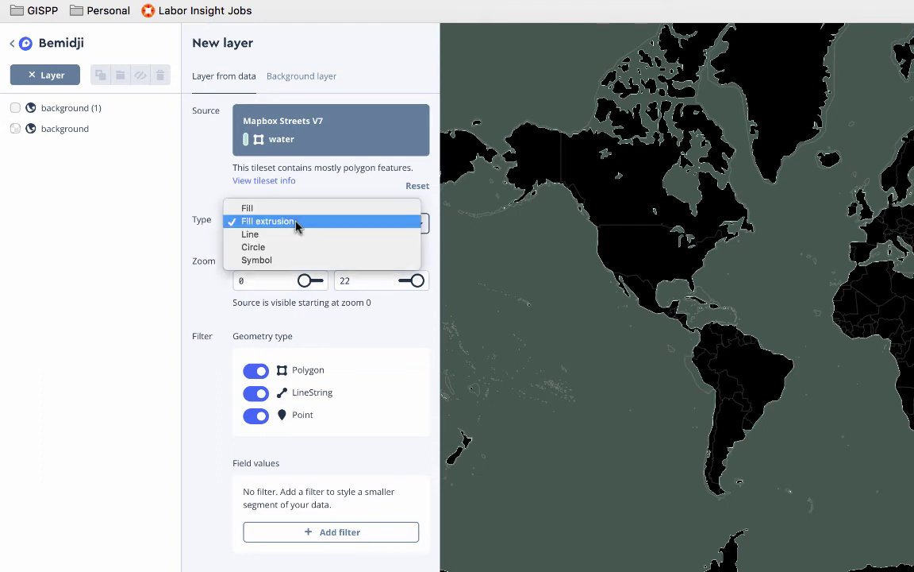
left_click(299, 235)
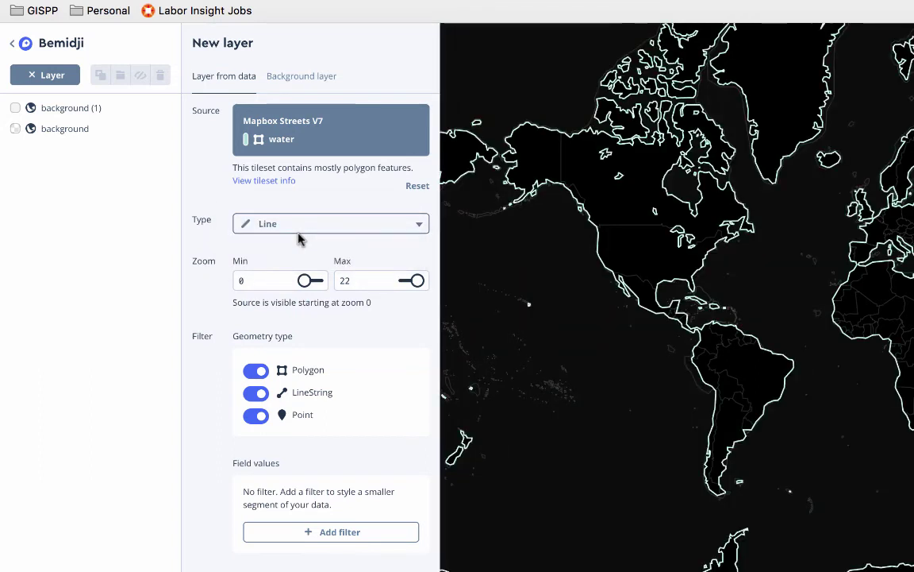
left_click(296, 231)
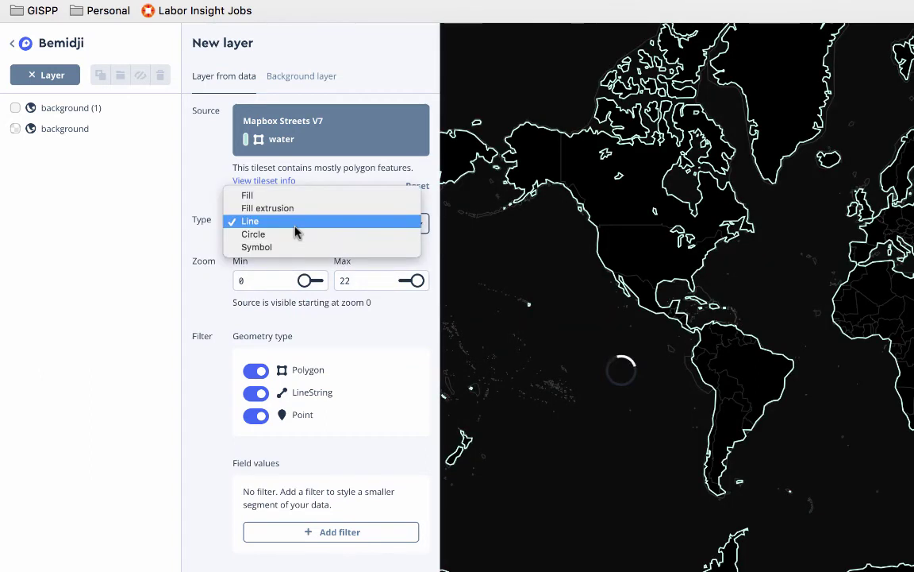
left_click(299, 237)
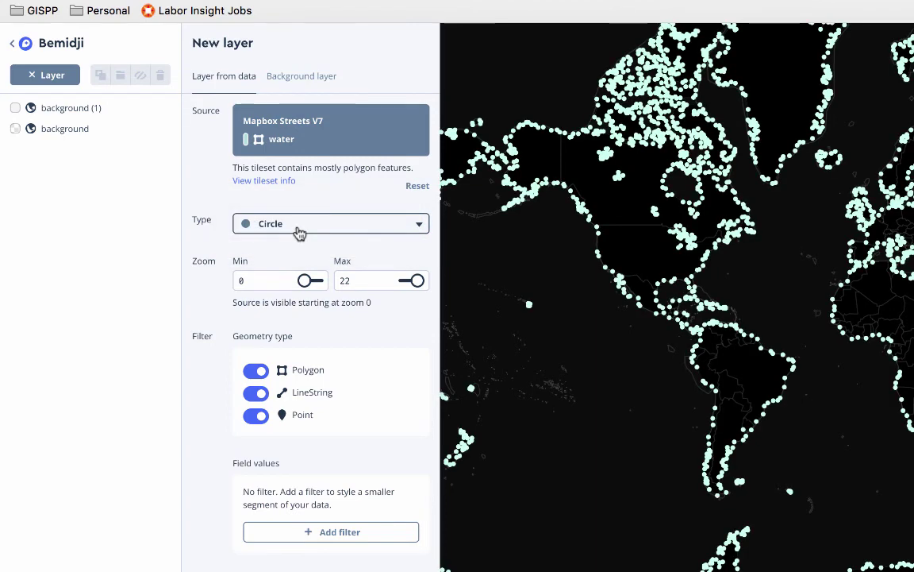
left_click(297, 231)
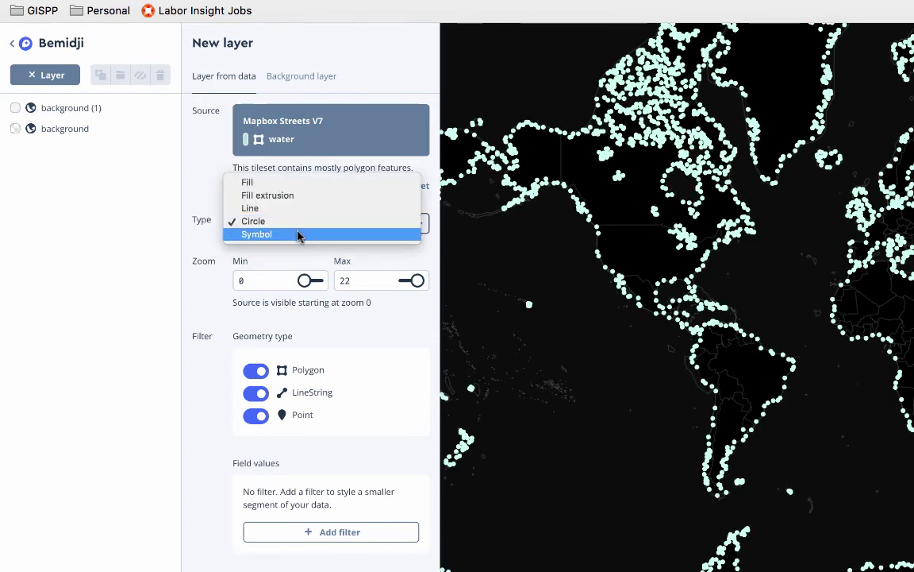
left_click(299, 234)
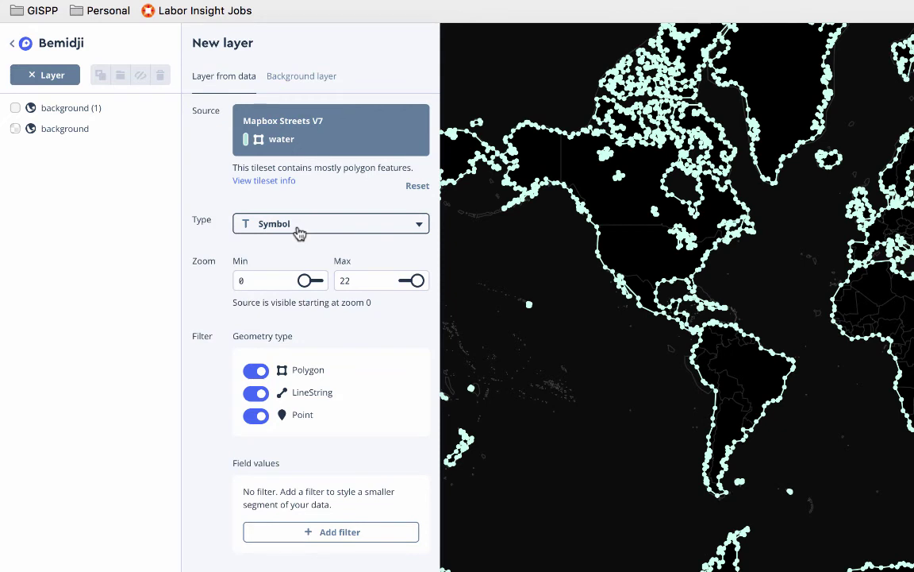
left_click(299, 231)
left_click(297, 228)
left_click(292, 222)
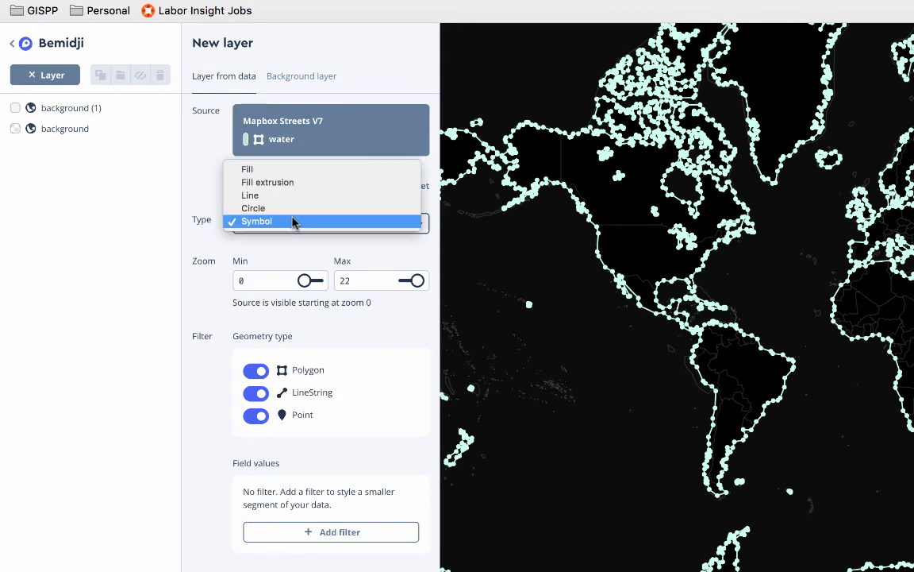
left_click(274, 170)
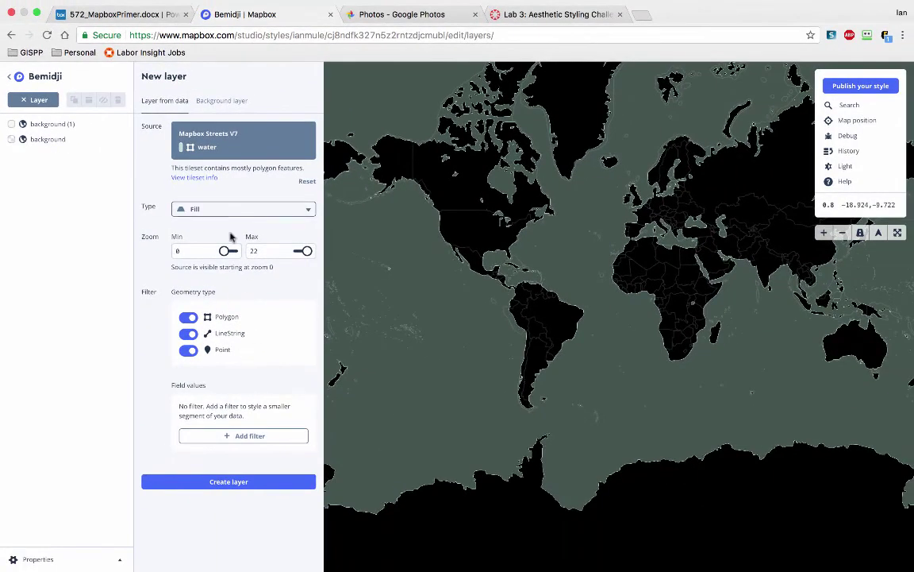
Create the water fill layer and rename it Water
left_click(229, 482)
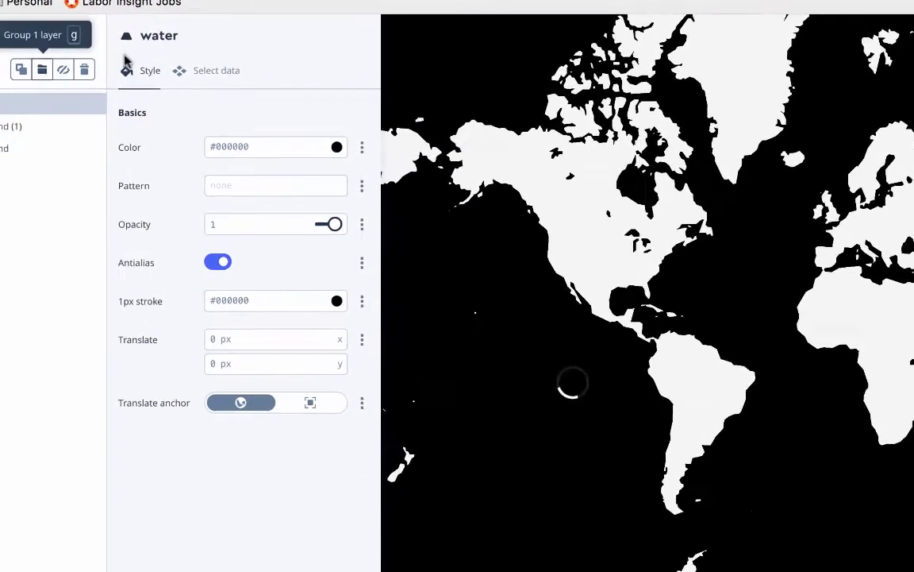
left_click(360, 37)
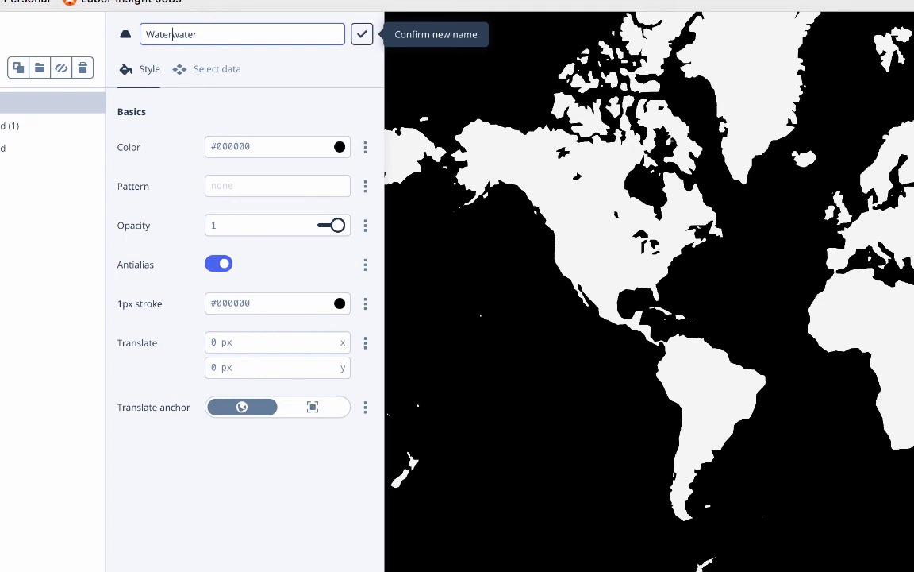
key("shift+End")
key("Delete")
key("Return")
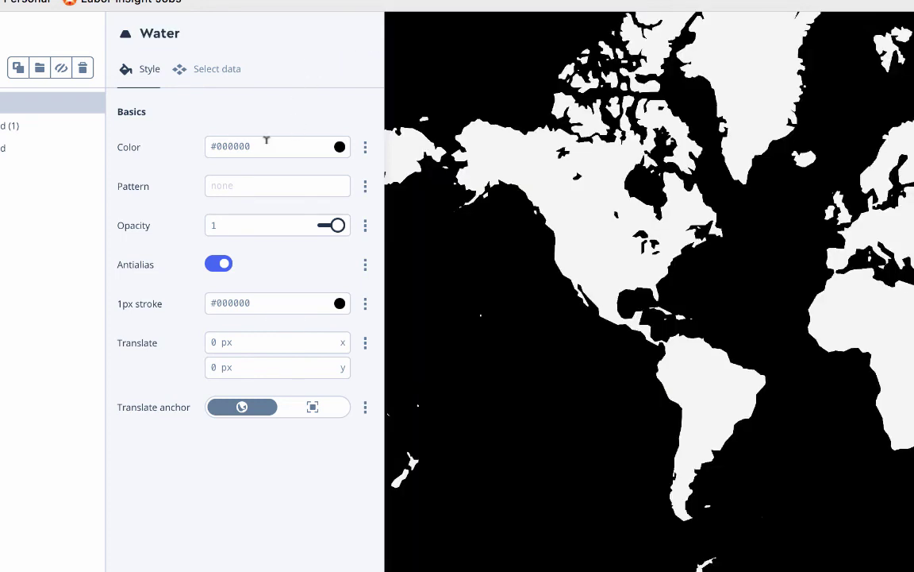
Set the Water layer's fill color to light blue, hsl(211, 76%, 79%), and show its RGB values
left_click(335, 143)
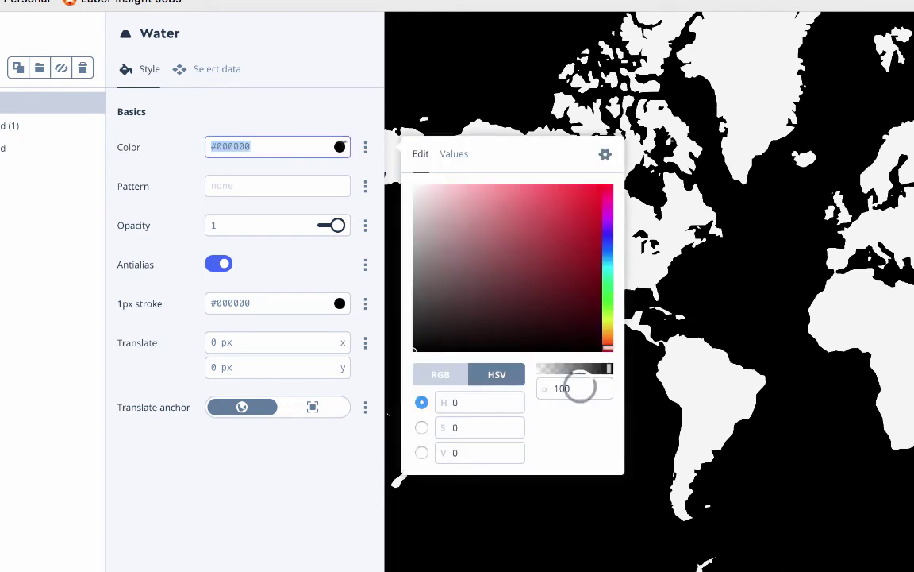
left_click(612, 260)
left_click_drag(610, 262, 608, 254)
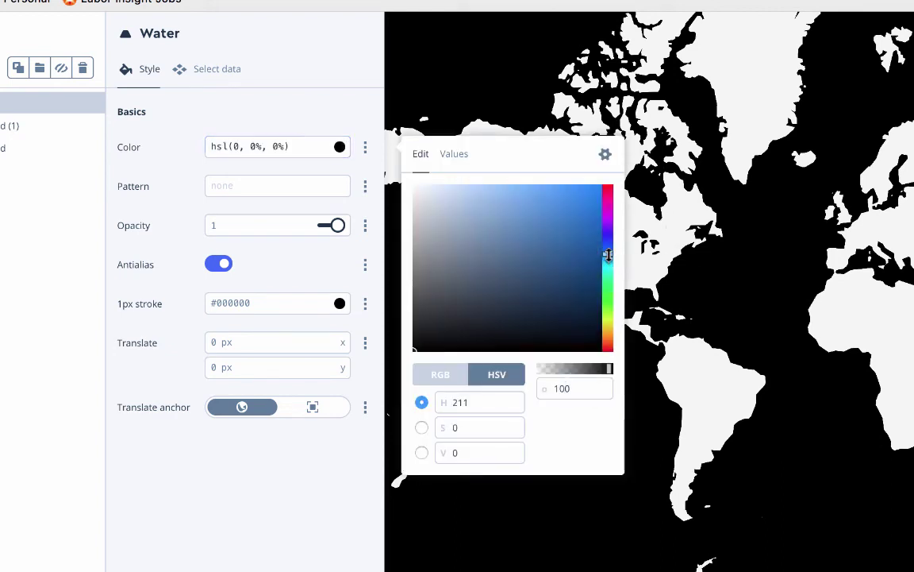
left_click_drag(516, 229, 477, 192)
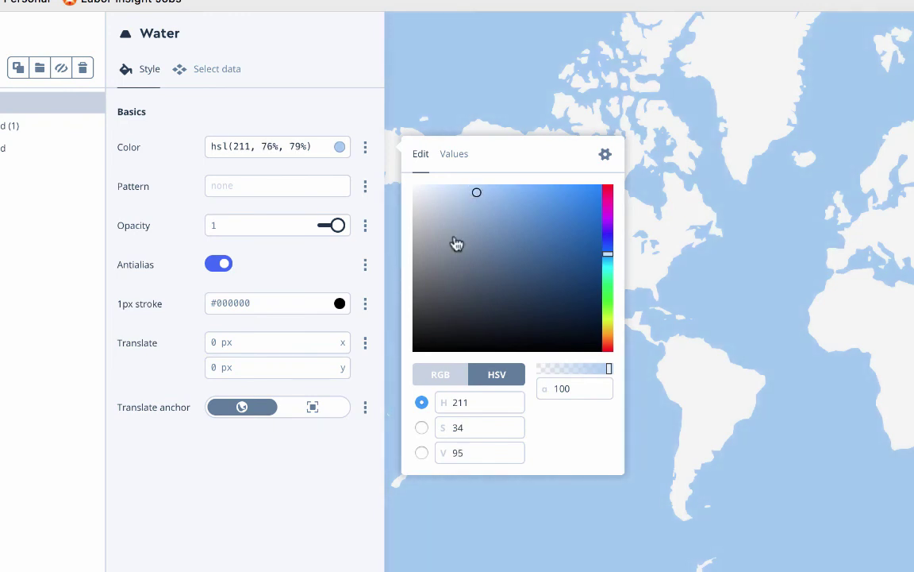
left_click(447, 384)
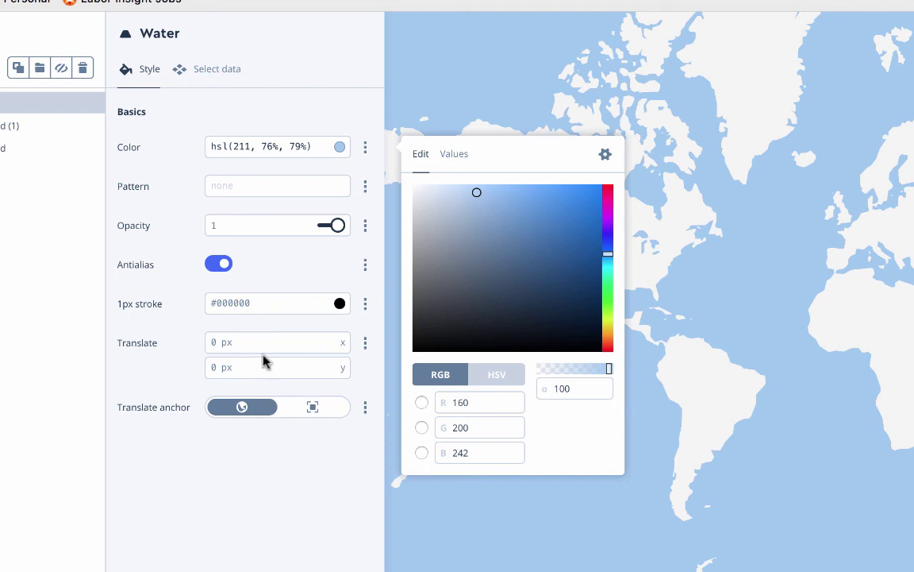
Set the Water layer's 1px stroke color to white, hsl(0, 0%, 100%)
left_click(339, 302)
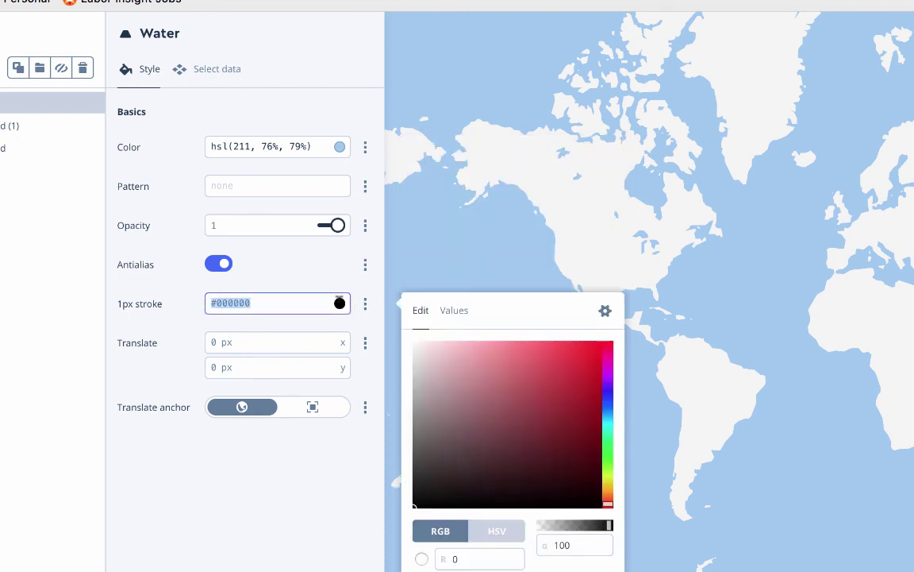
left_click(410, 340)
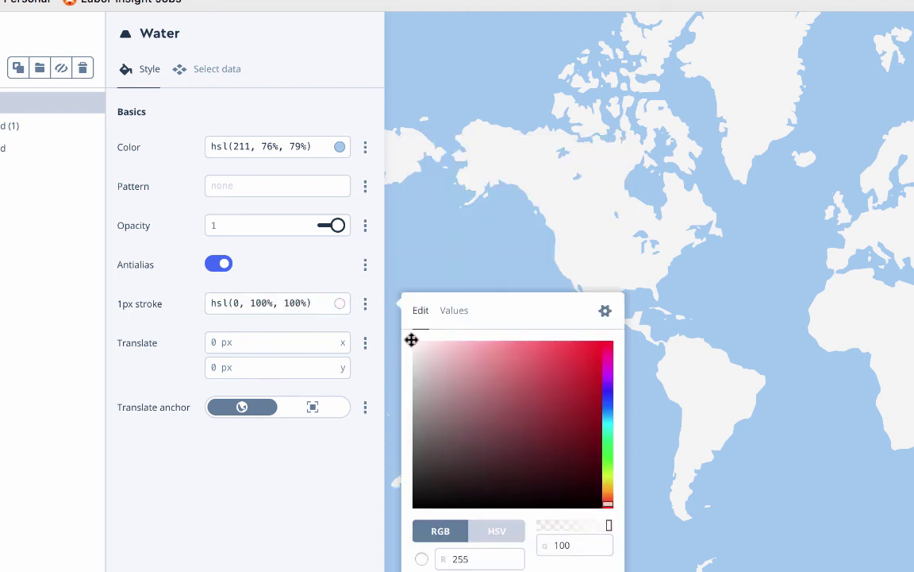
left_click(269, 266)
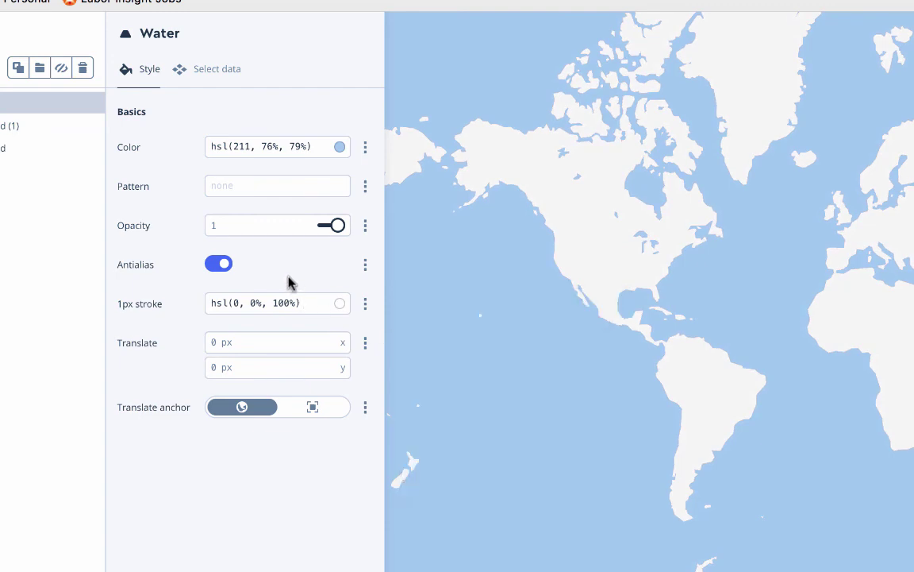